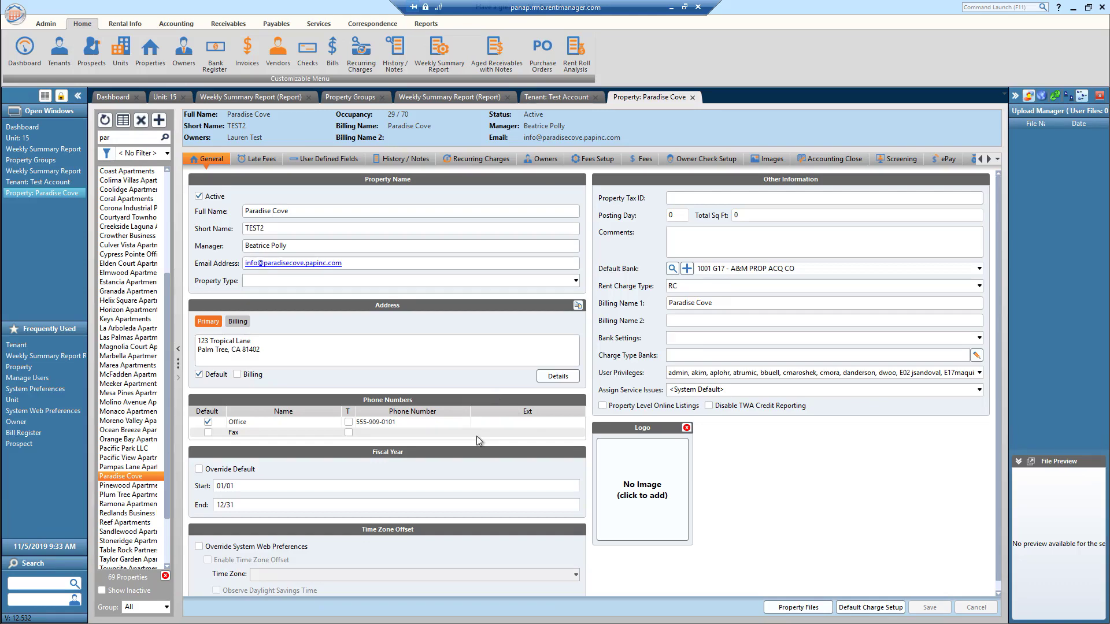
# Open Paradise Cove's Property Files and select the 'How to enable credit reporting' file
pyautogui.click(797, 610)
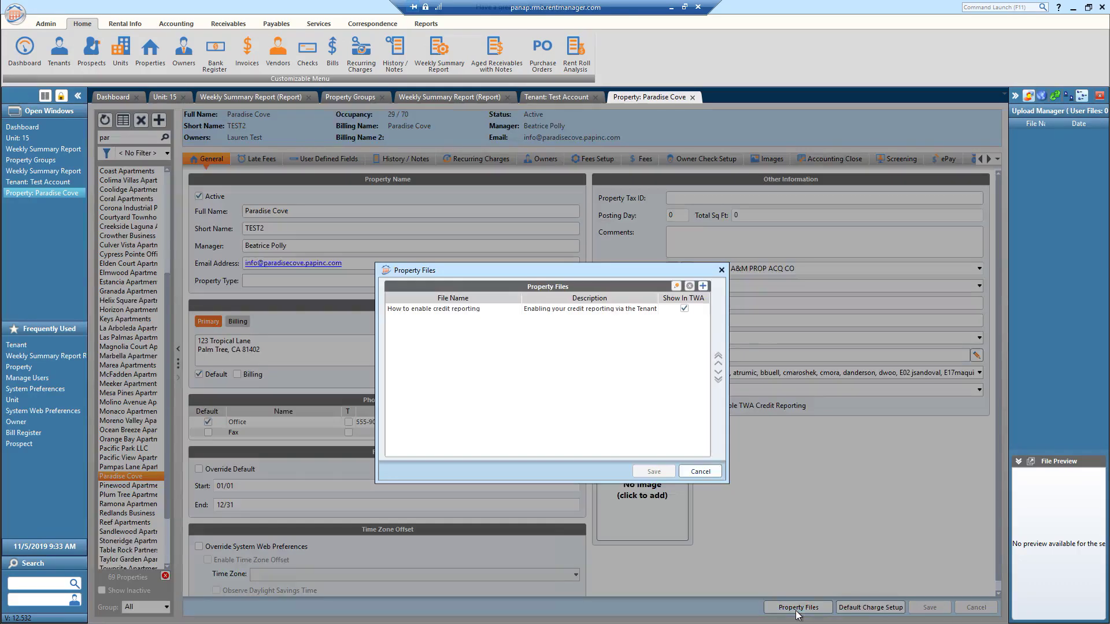
pyautogui.click(620, 311)
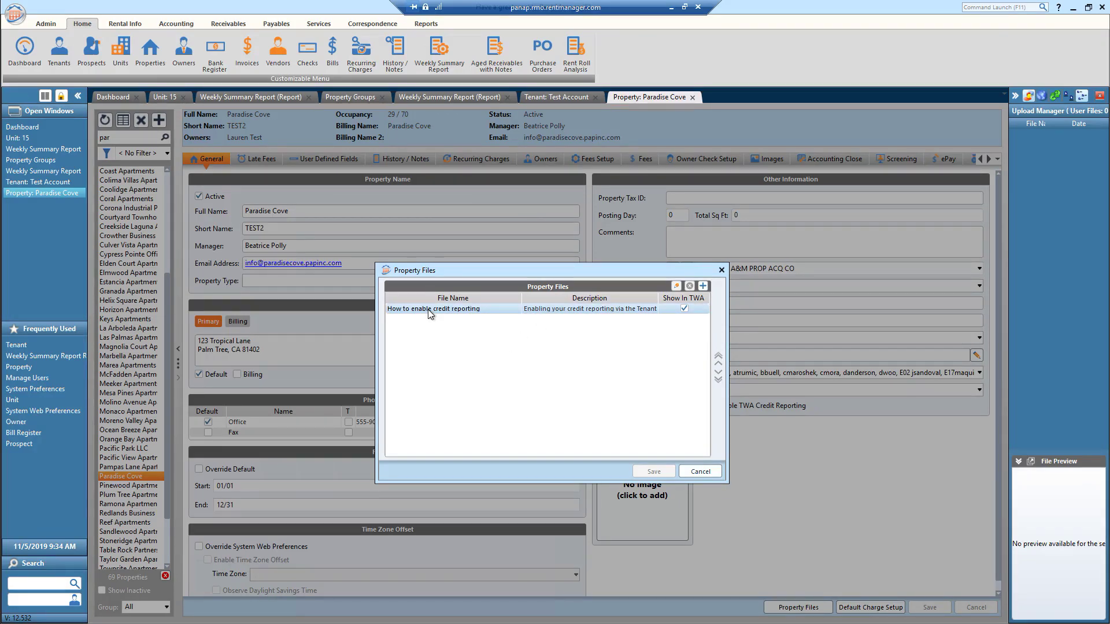
# Cancel Property Files, move the Credit Reporting PDF icon lower on the desktop, and re-maximize Rent Manager
pyautogui.click(691, 473)
pyautogui.click(684, 7)
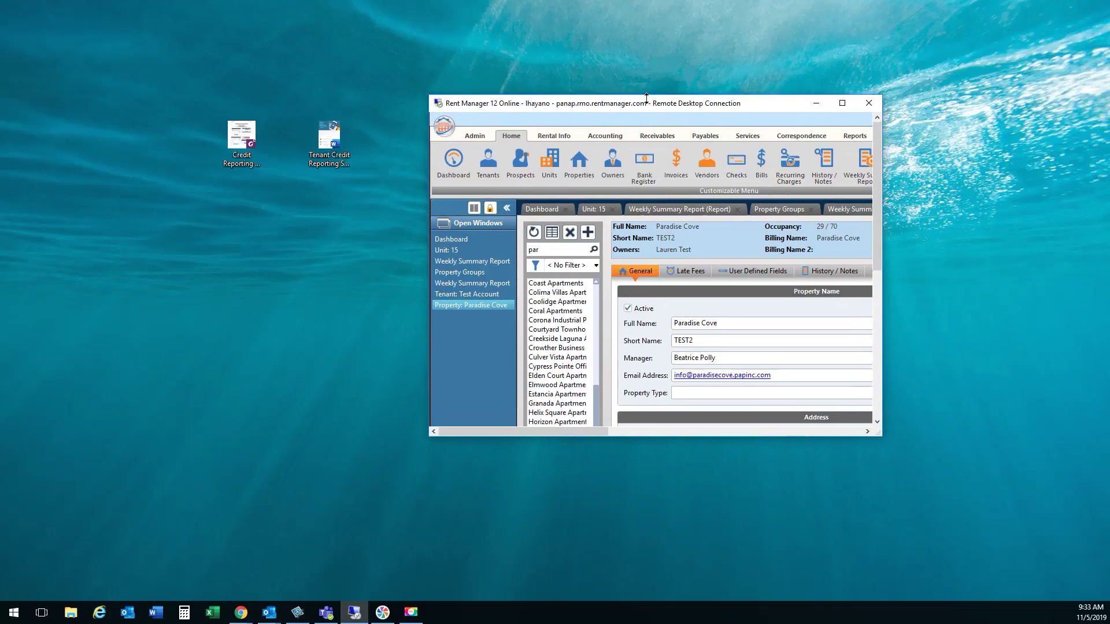
pyautogui.click(229, 167)
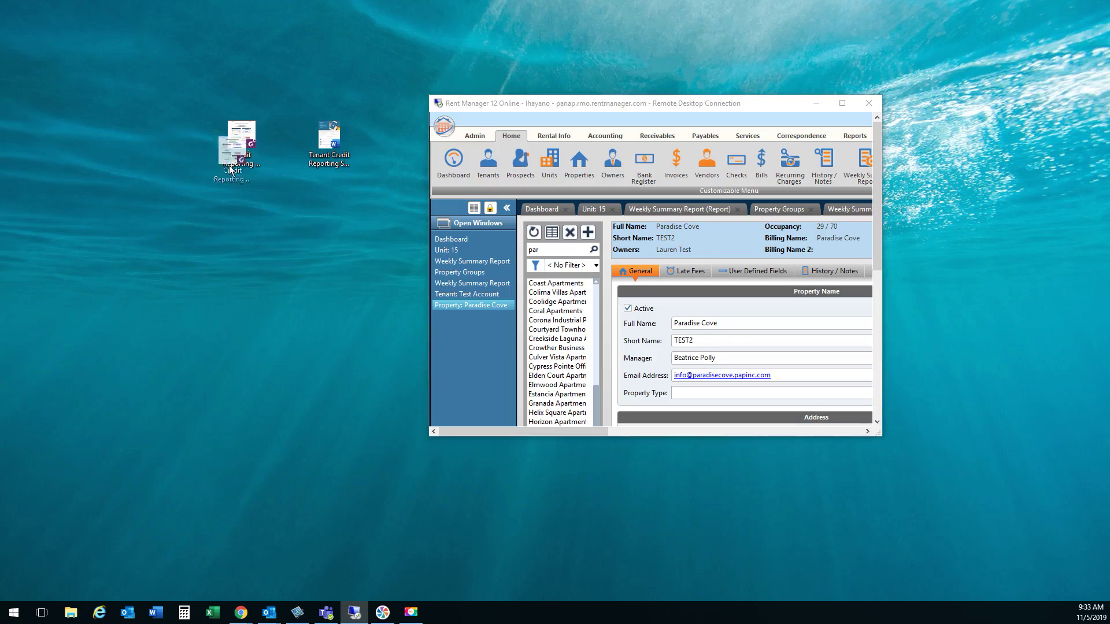
pyautogui.moveTo(223, 175); pyautogui.dragTo(180, 254)
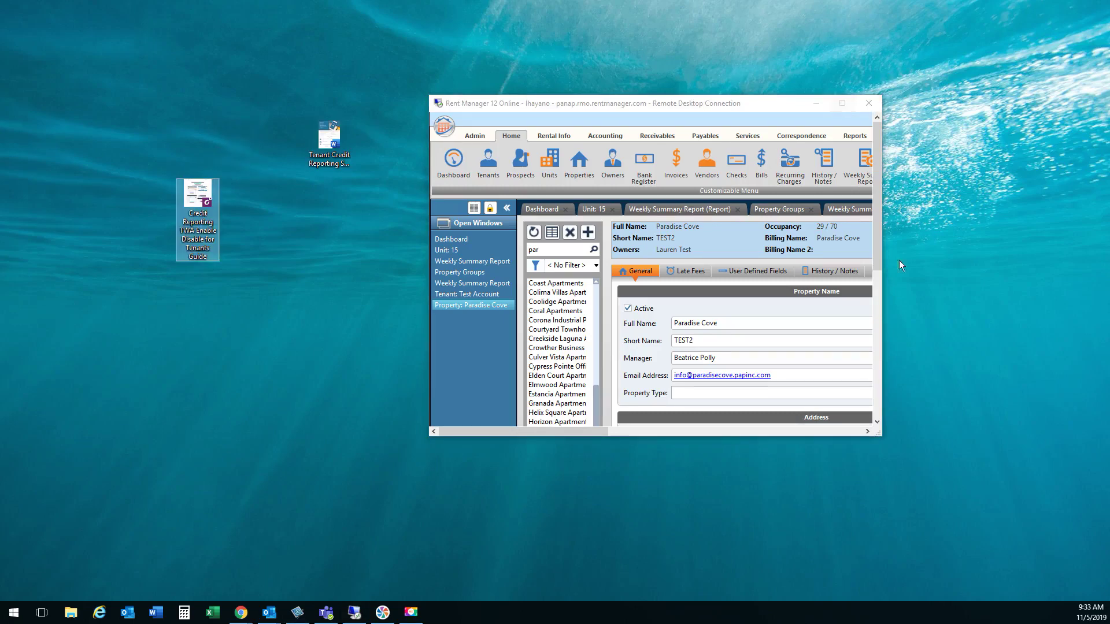
pyautogui.click(842, 103)
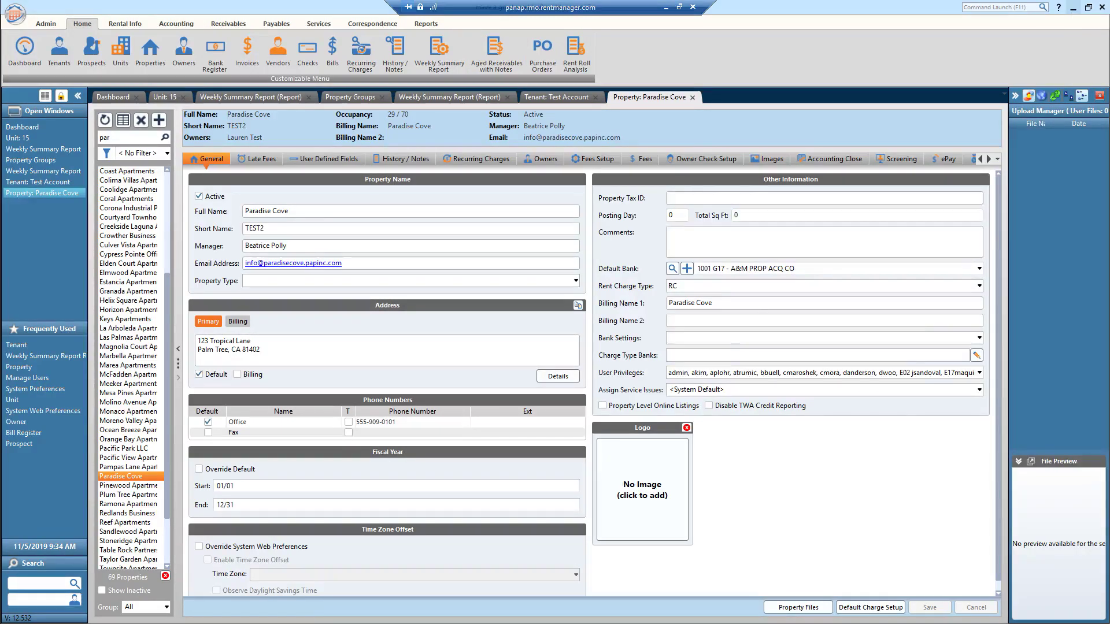
# Maximize the Tenant Web Access browser, read the credit reporting guide PDF, and return to the dashboard
pyautogui.moveTo(1044, 144); pyautogui.dragTo(471, 2)
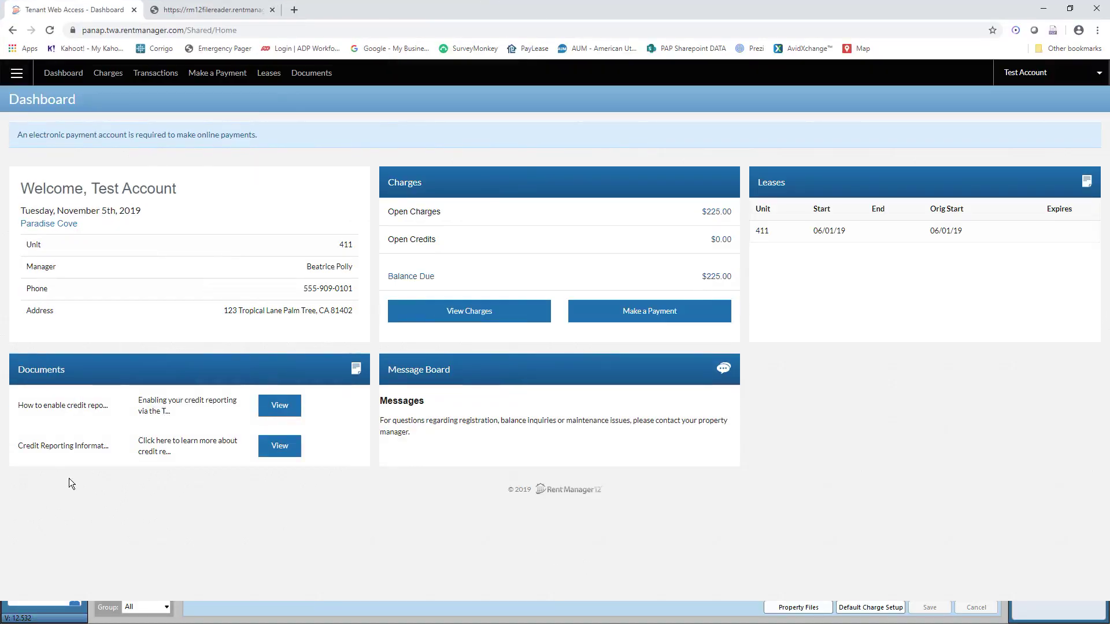
pyautogui.moveTo(595, 7); pyautogui.dragTo(102, 3)
pyautogui.click(272, 10)
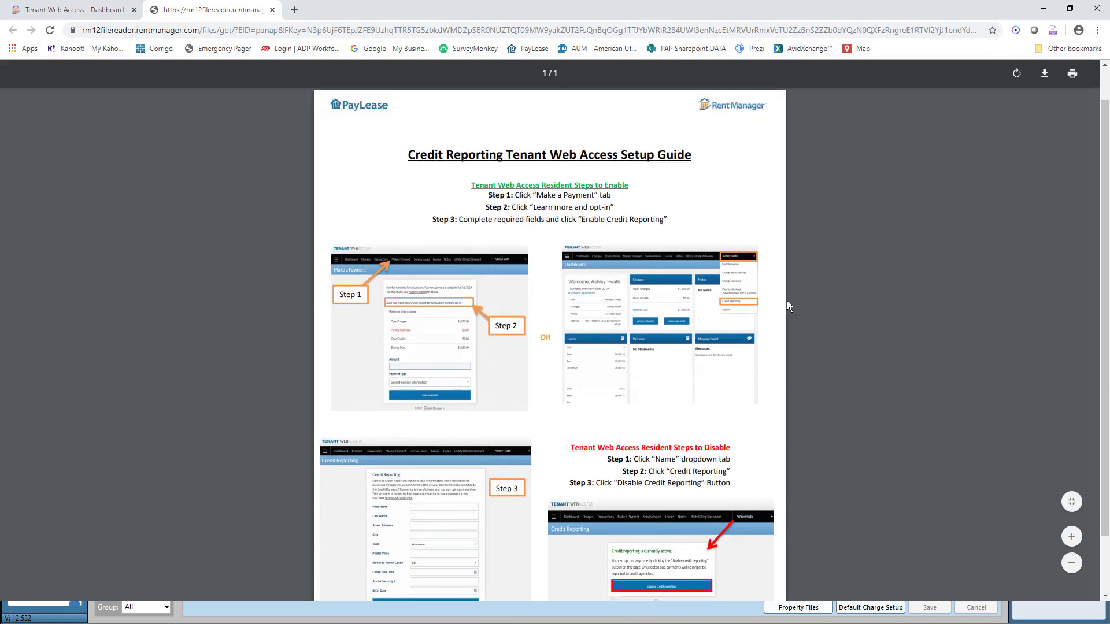
pyautogui.scroll(-2, 787, 305)
pyautogui.scroll(2, 787, 306)
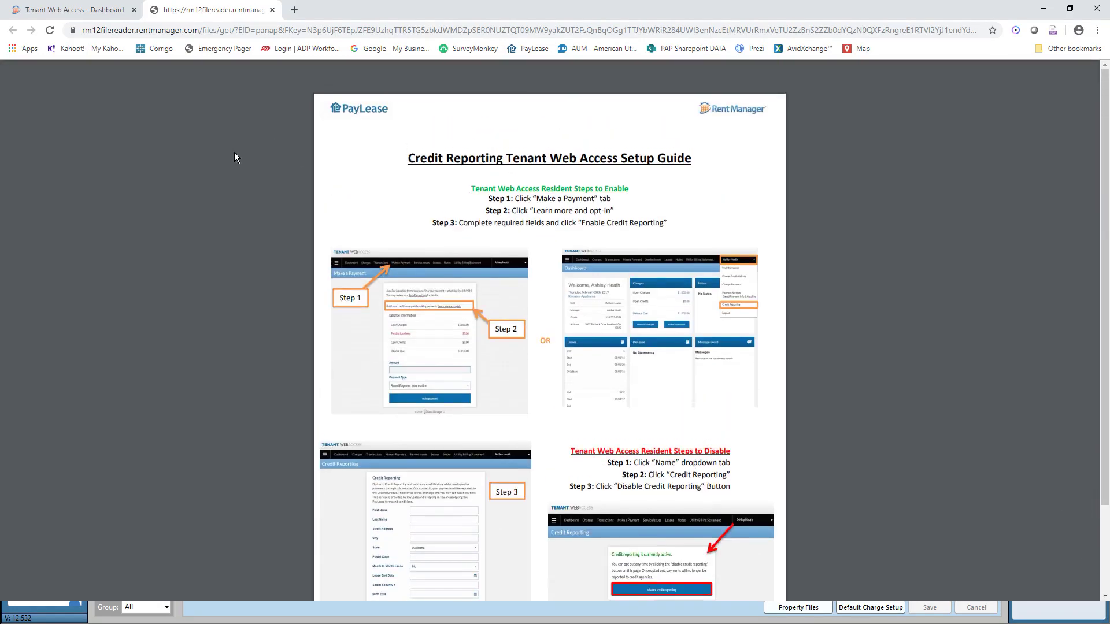
pyautogui.click(68, 5)
# Minimize the browser and shrink the Rent Manager remote session into a window moved aside
pyautogui.click(1043, 8)
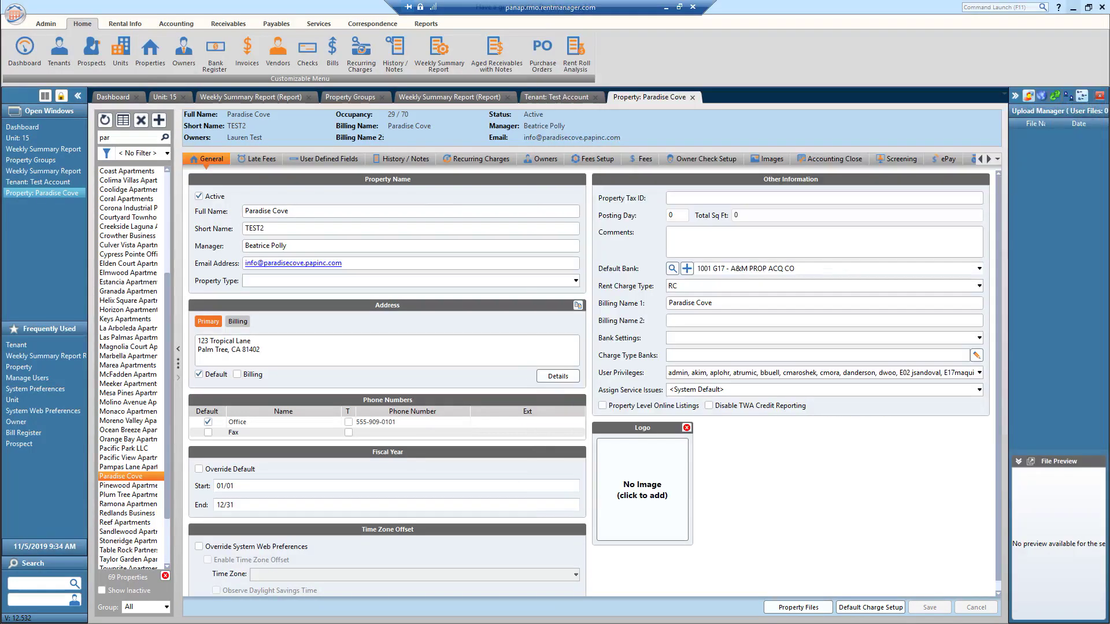
pyautogui.doubleClick(550, 7)
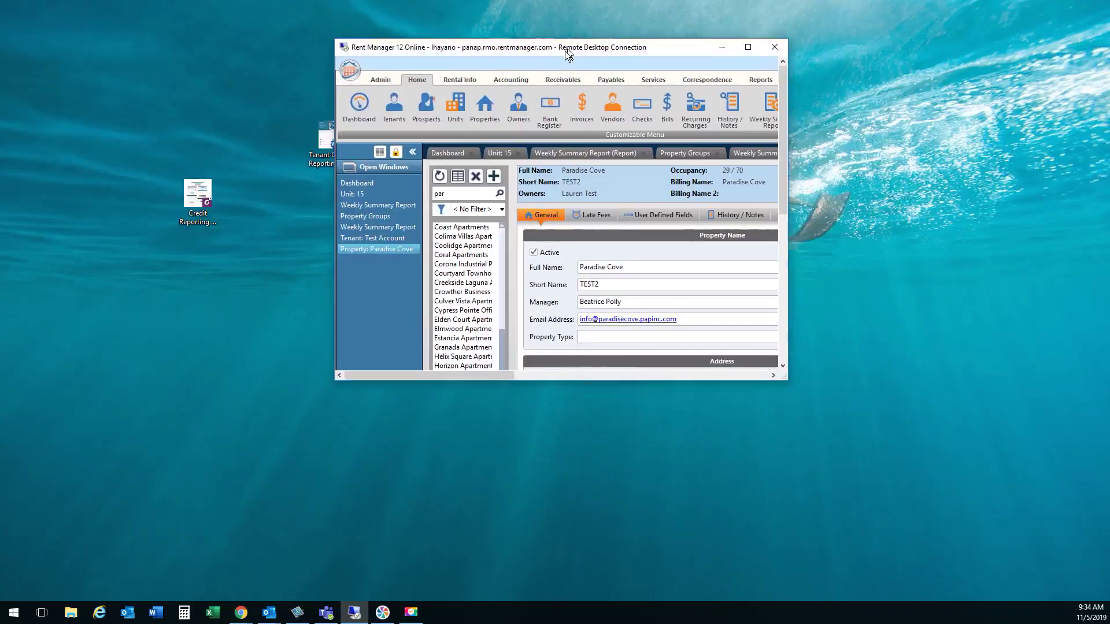
pyautogui.moveTo(565, 51); pyautogui.dragTo(672, 77)
pyautogui.moveTo(330, 164); pyautogui.dragTo(213, 145)
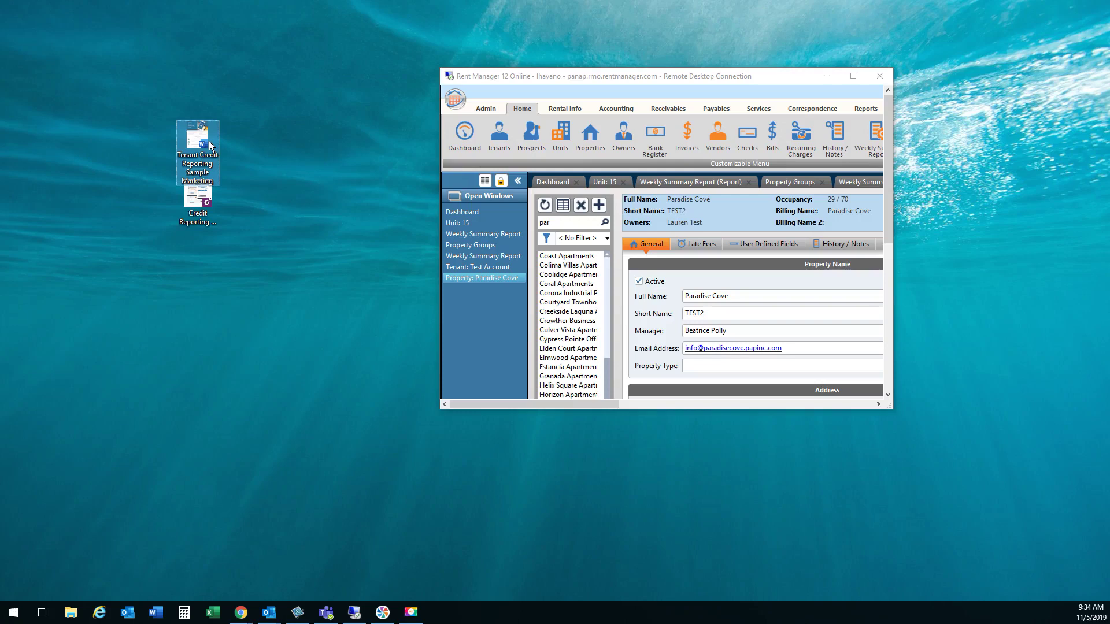
# Move the Tenant Credit Reporting Sample Marketing icon one column left and re-maximize Rent Manager
pyautogui.click(204, 211)
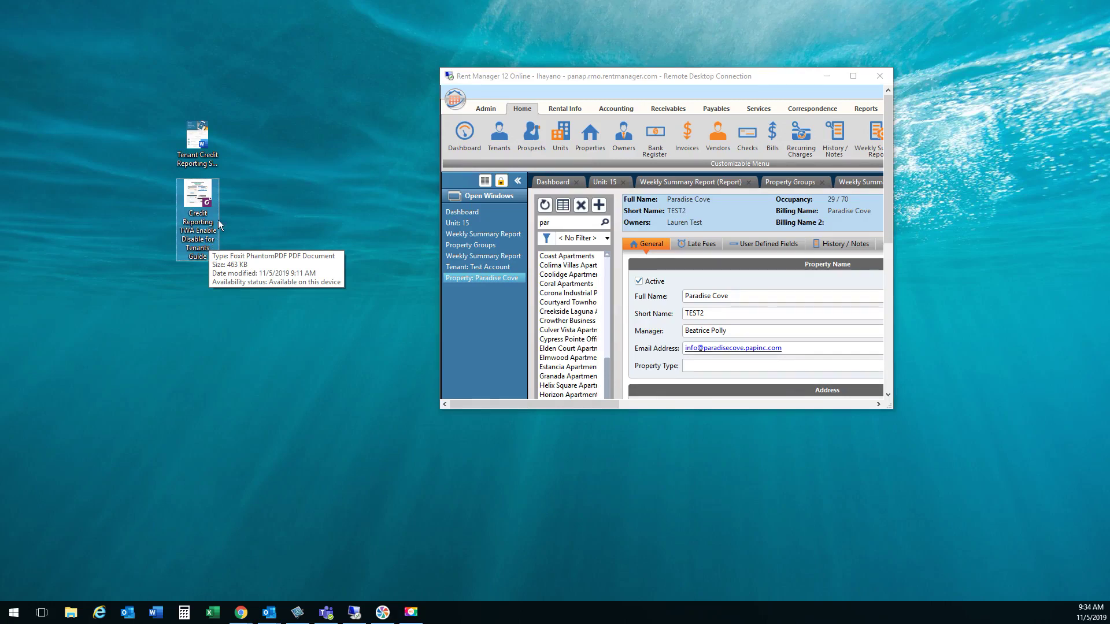
pyautogui.click(206, 137)
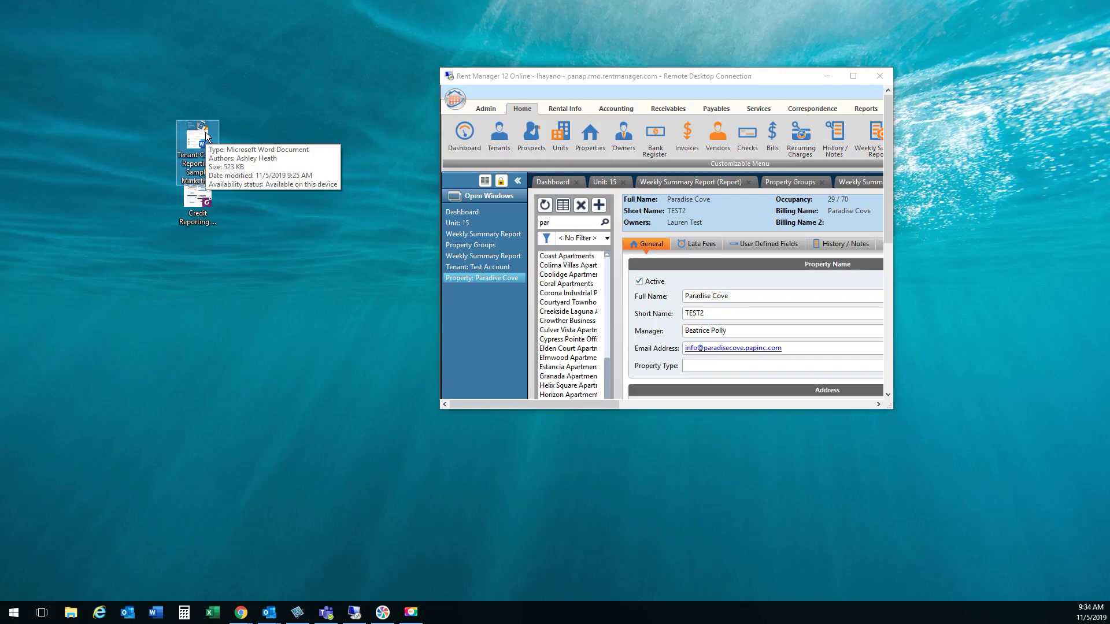
pyautogui.moveTo(207, 136); pyautogui.dragTo(120, 148)
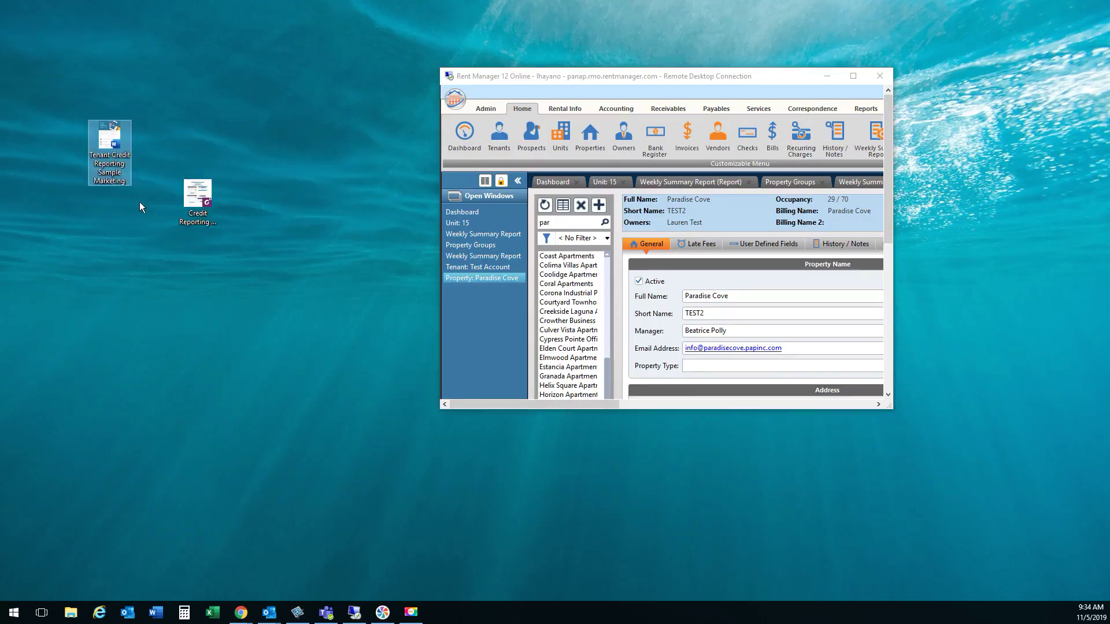
pyautogui.click(853, 77)
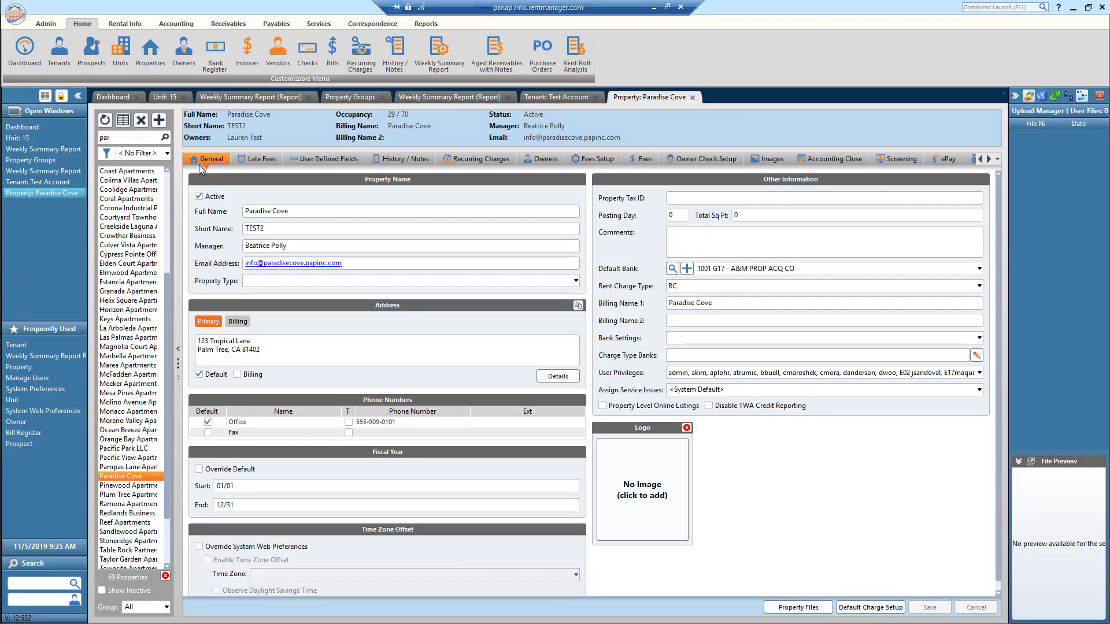
# Start a new Paradise Cove property file and browse for its file attachment
pyautogui.click(799, 607)
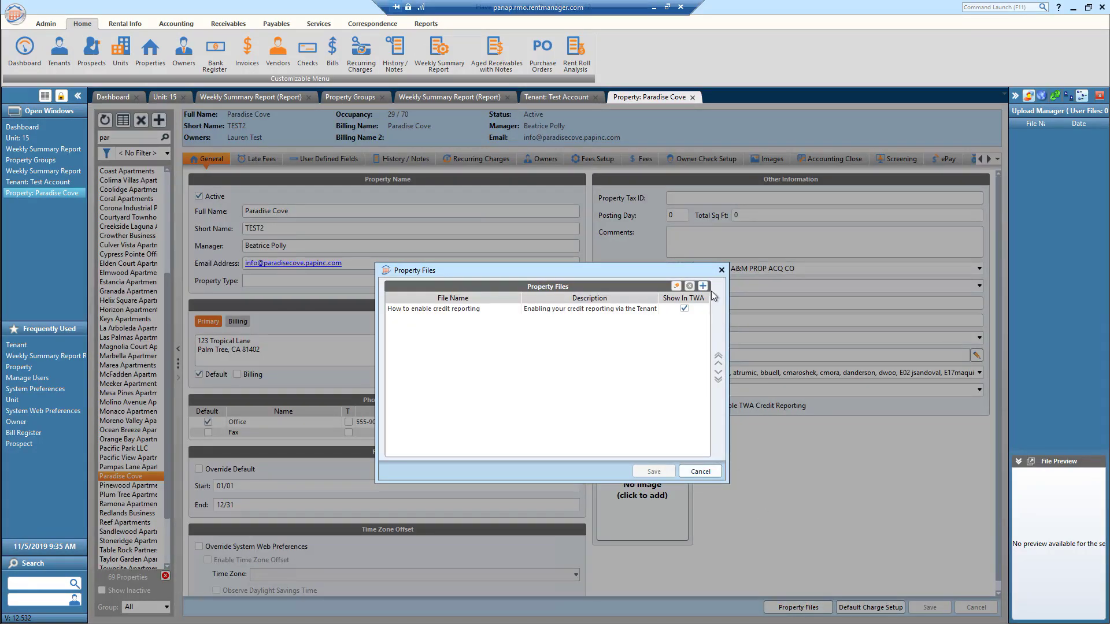
pyautogui.click(703, 286)
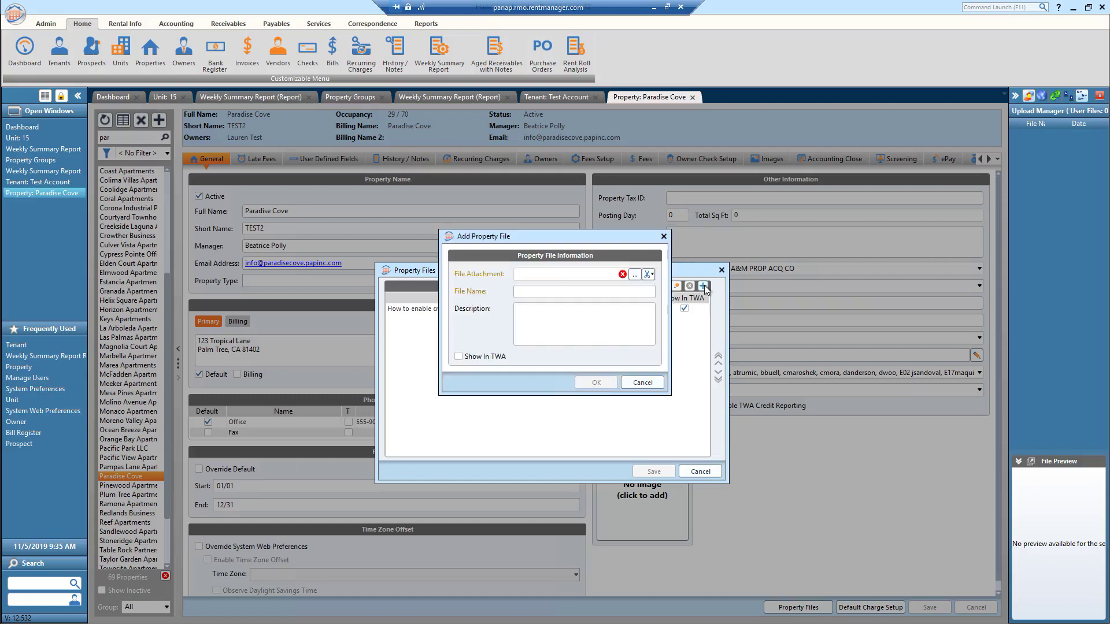
pyautogui.click(632, 275)
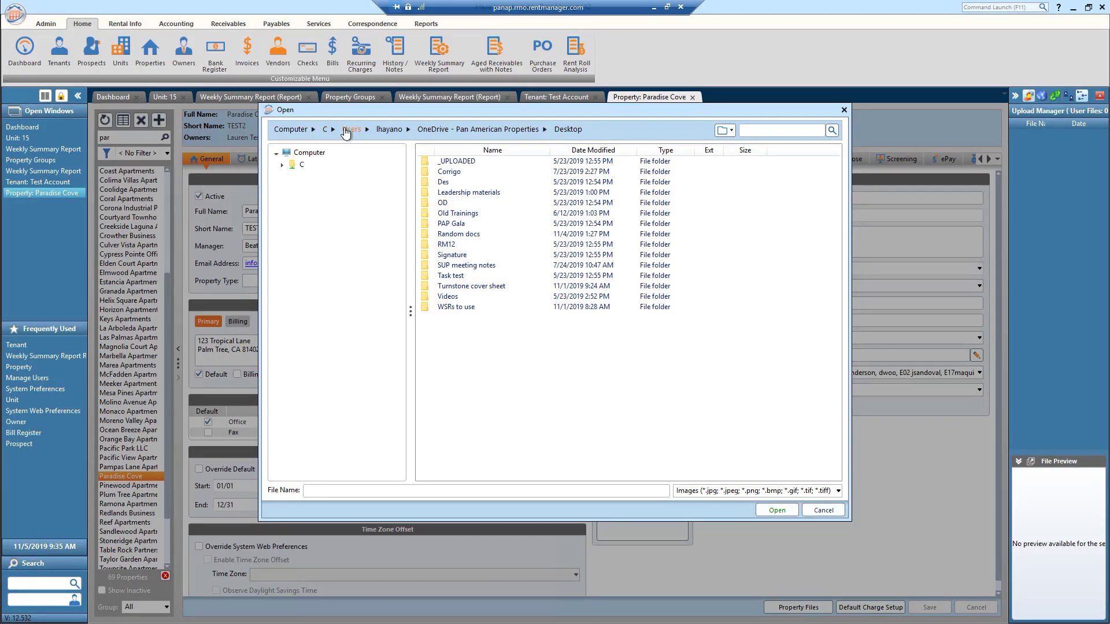
# Navigate the Open dialog via the user's home folder and OneDrive - Pan American Properties into Desktop
pyautogui.click(346, 131)
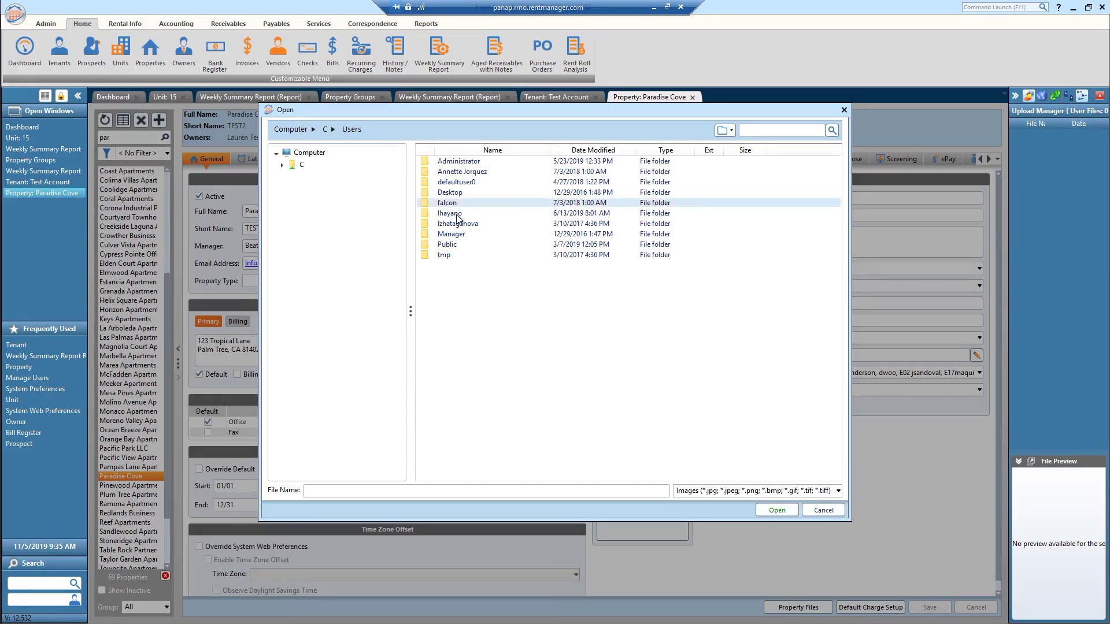
pyautogui.click(457, 217)
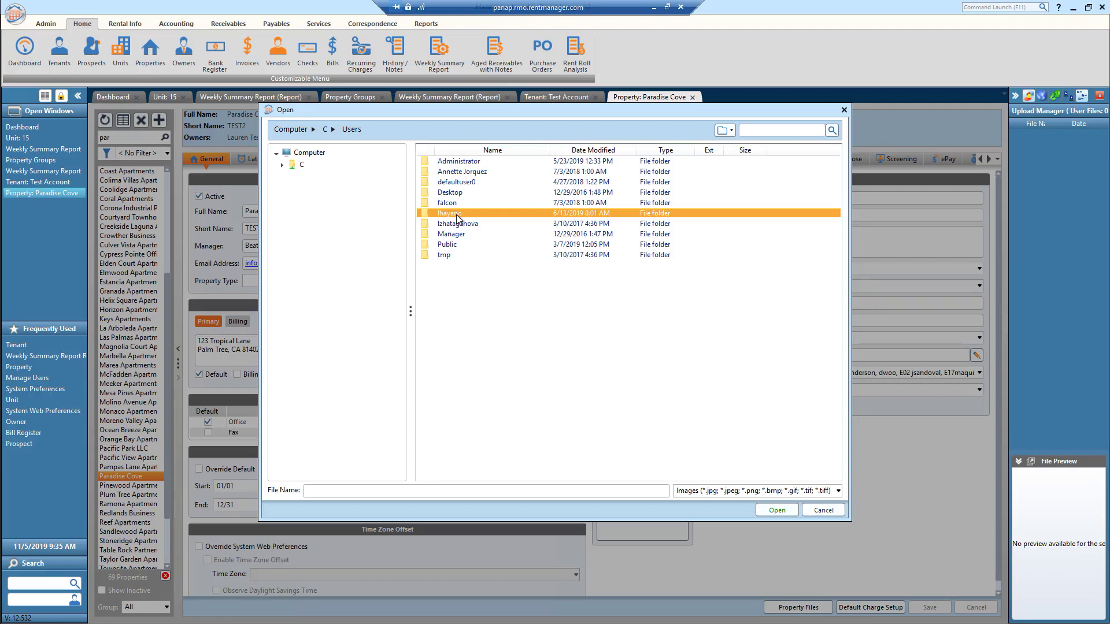
pyautogui.doubleClick(457, 215)
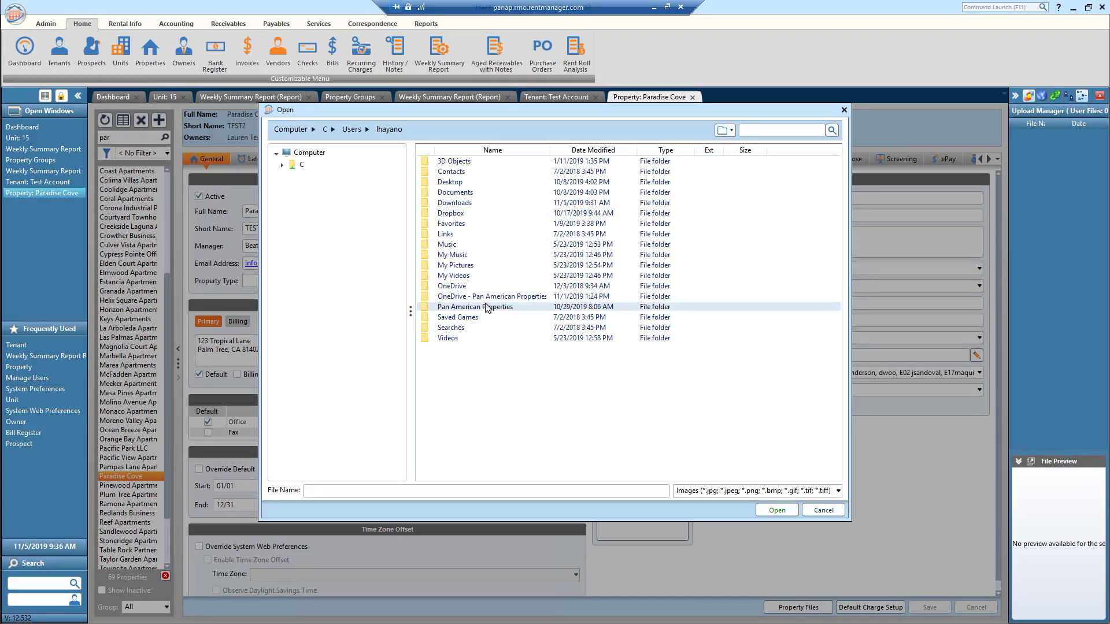
pyautogui.click(486, 299)
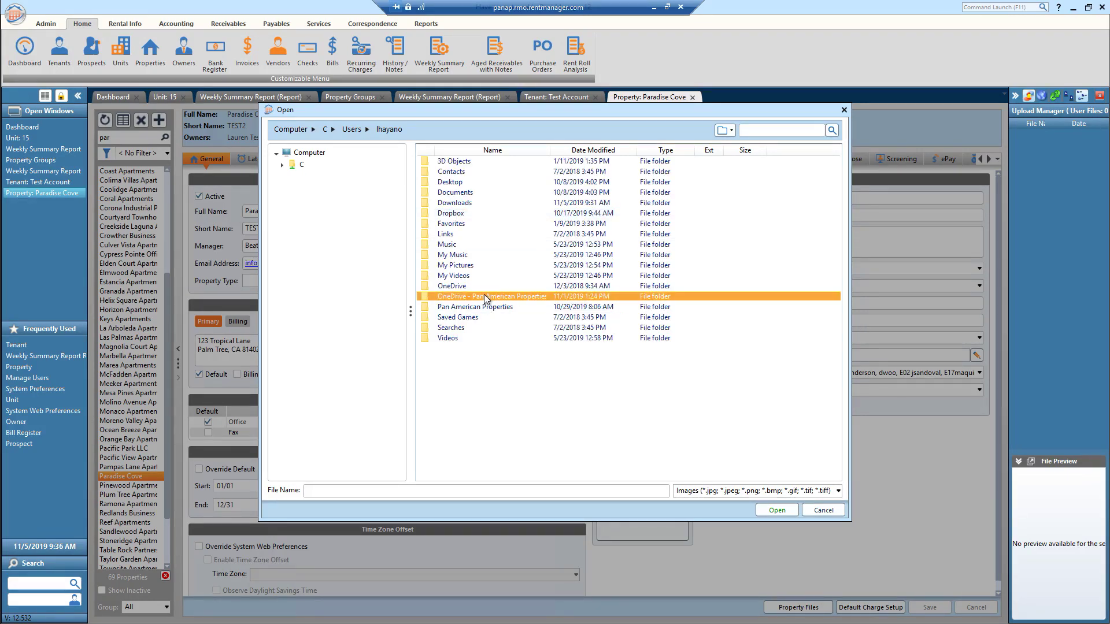
pyautogui.doubleClick(485, 298)
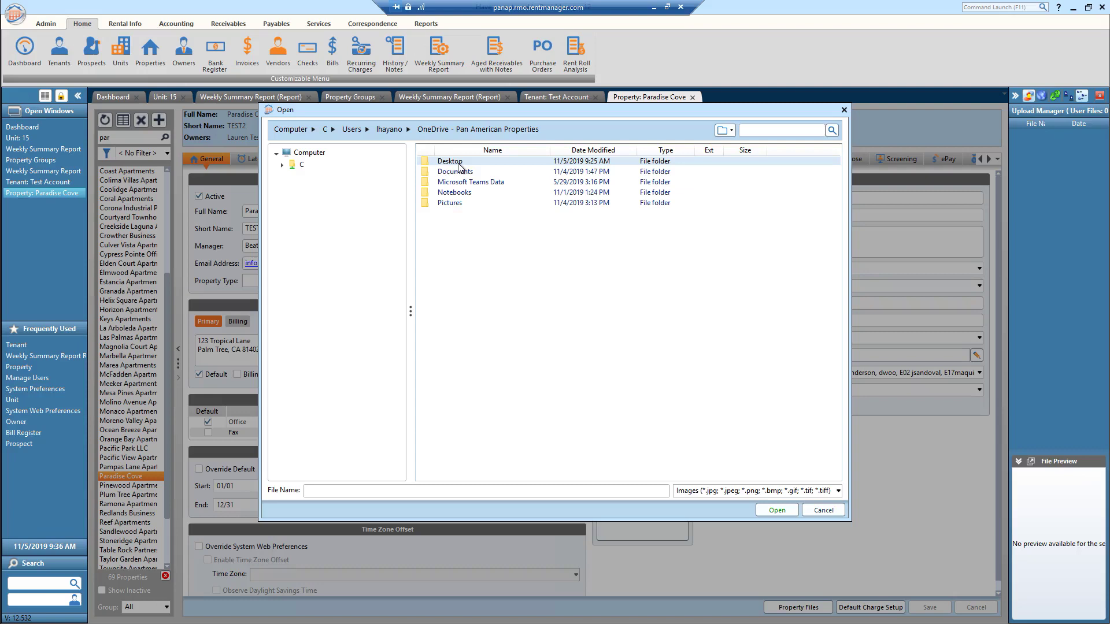
pyautogui.click(459, 163)
pyautogui.doubleClick(459, 161)
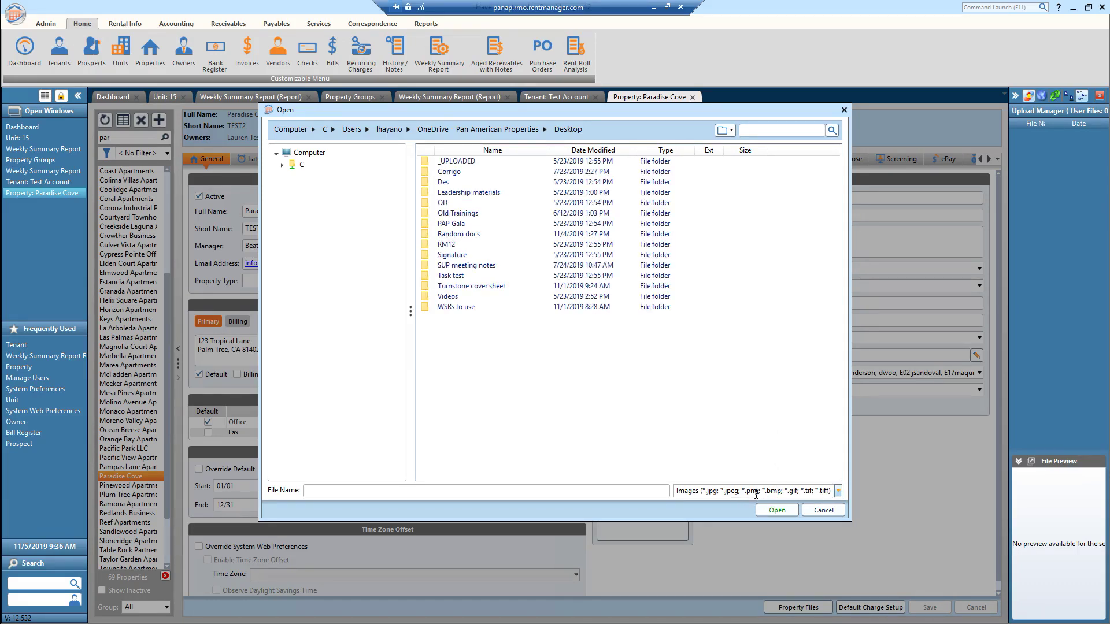
# Filter to Microsoft Word (*.docx) files and attach Tenant Credit Reporting Sample Marketing.docx
pyautogui.click(840, 491)
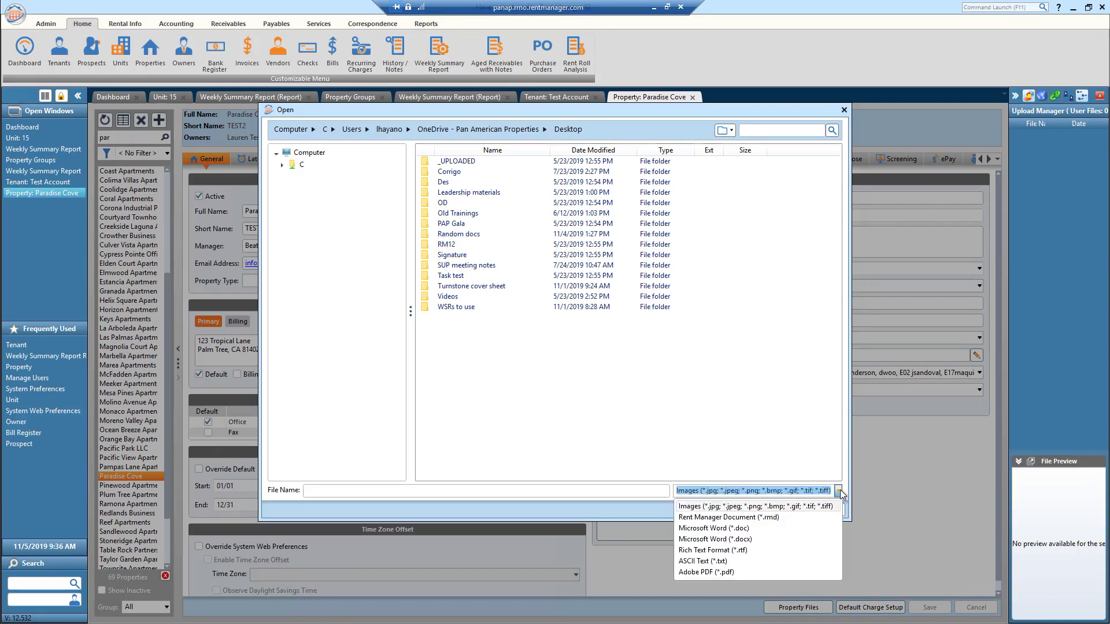
pyautogui.click(799, 539)
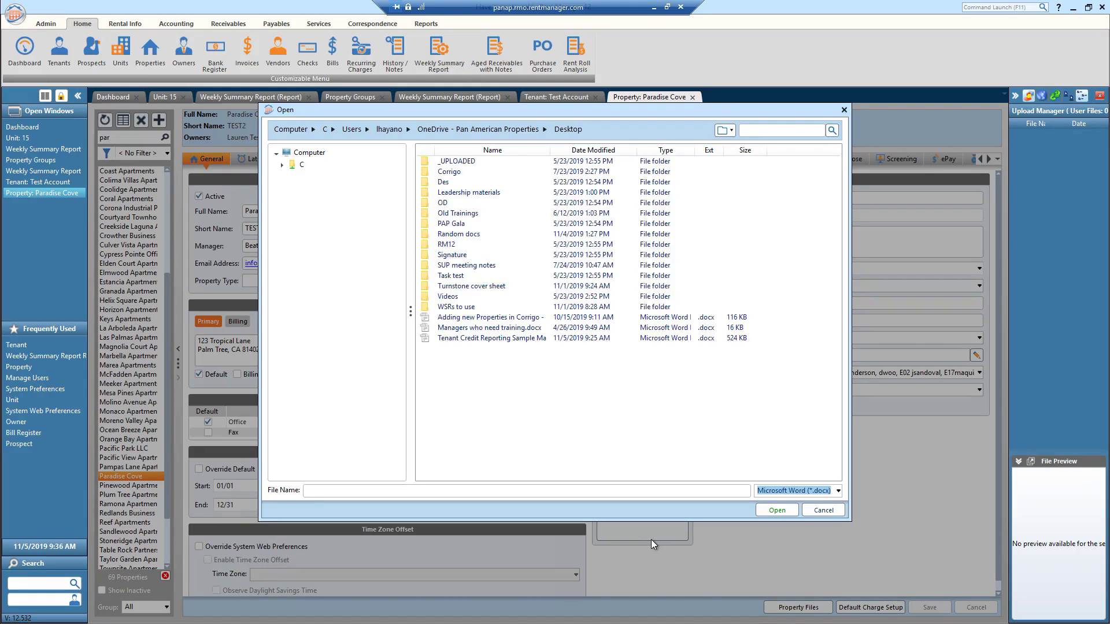
pyautogui.click(487, 338)
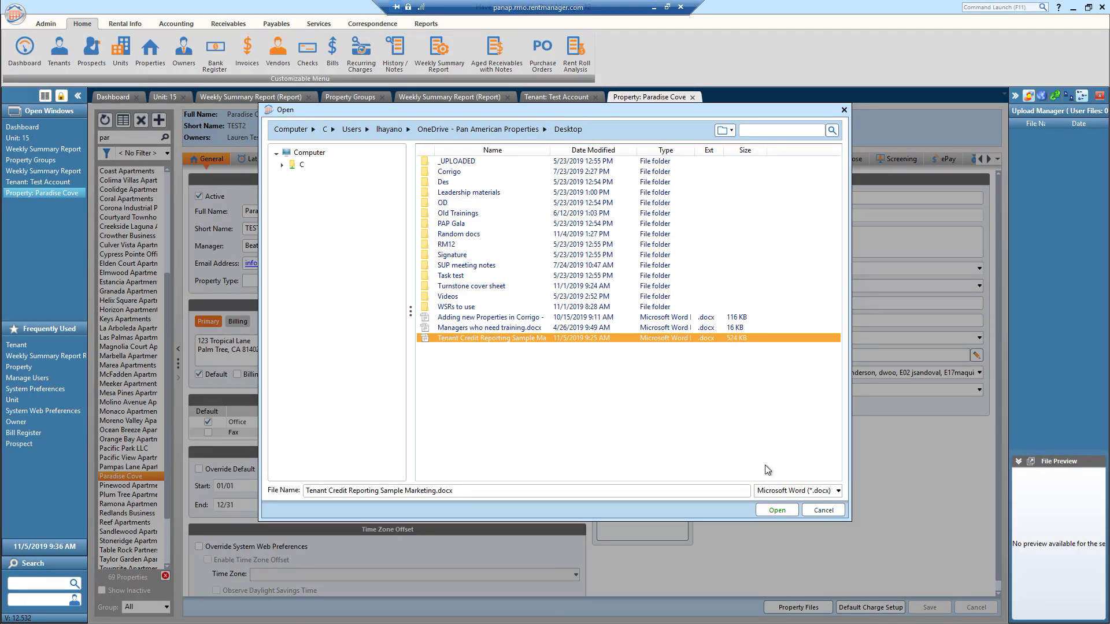
pyautogui.press('Return')
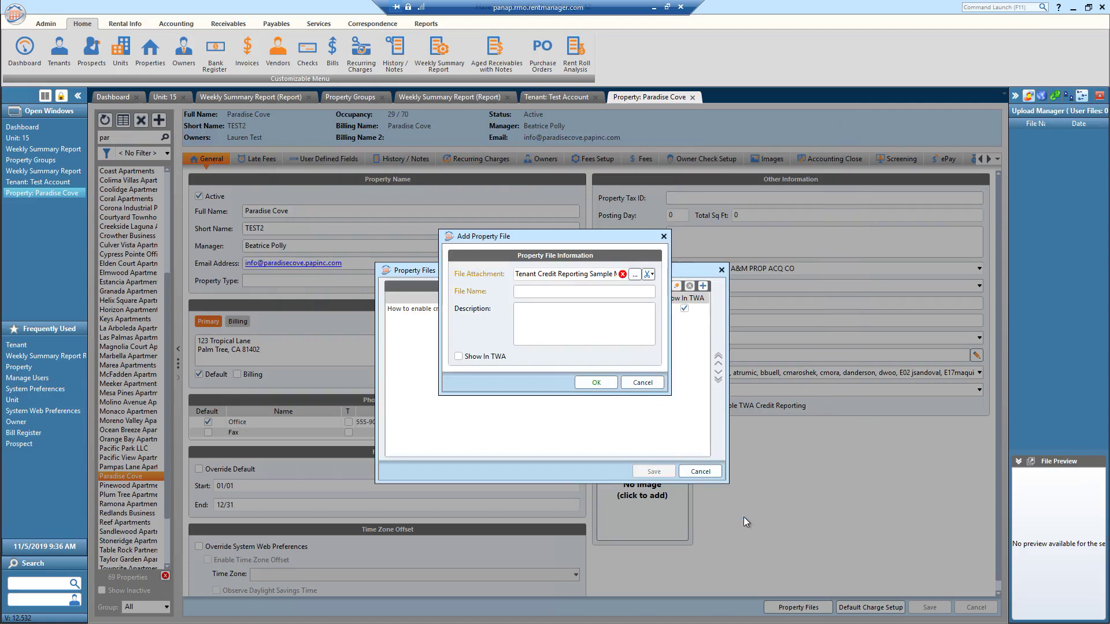
# Name the file 'Credit Reporting Informational Guide', describe it 'Click here to learn more about credit reporting!', and show in TWA
pyautogui.click(586, 292)
pyautogui.write('Credit ')
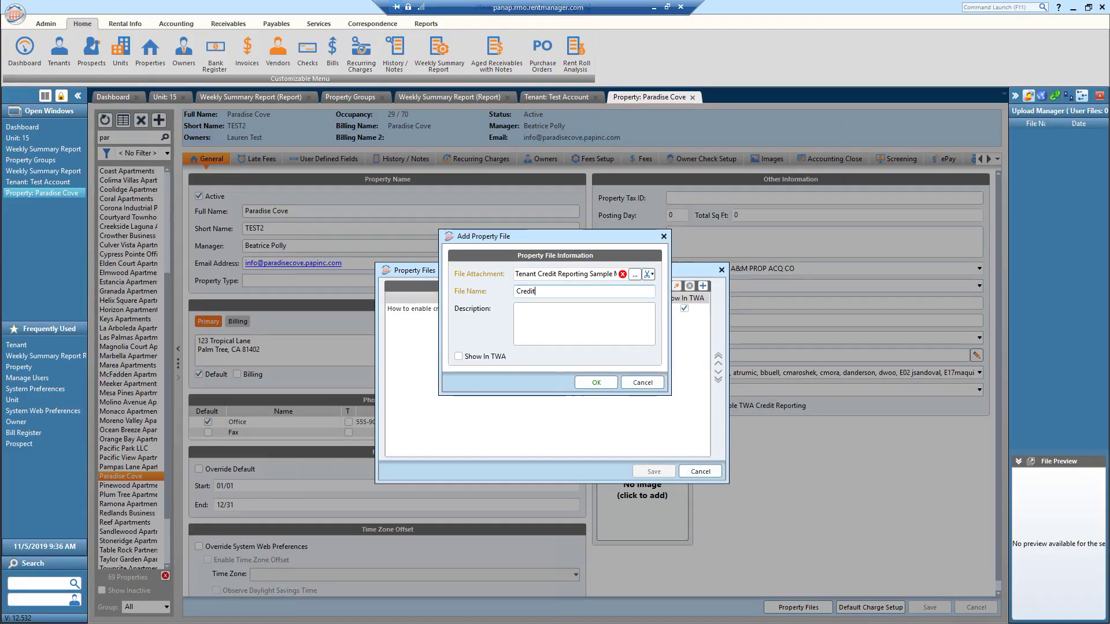
pyautogui.write('Reporting Infor')
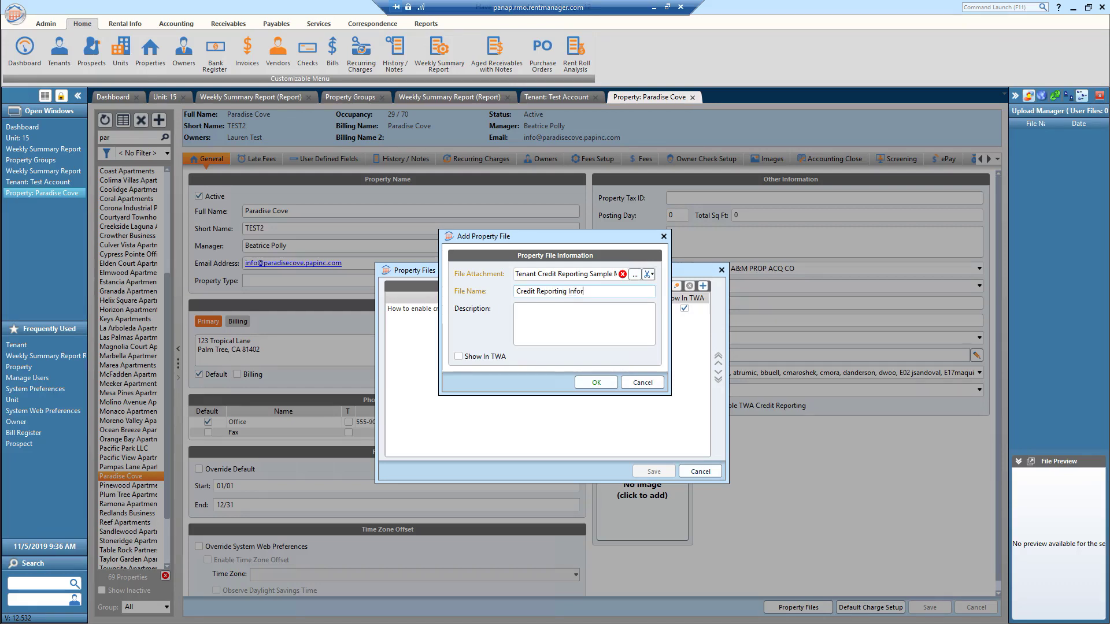
pyautogui.write('mational Guide')
pyautogui.click(551, 314)
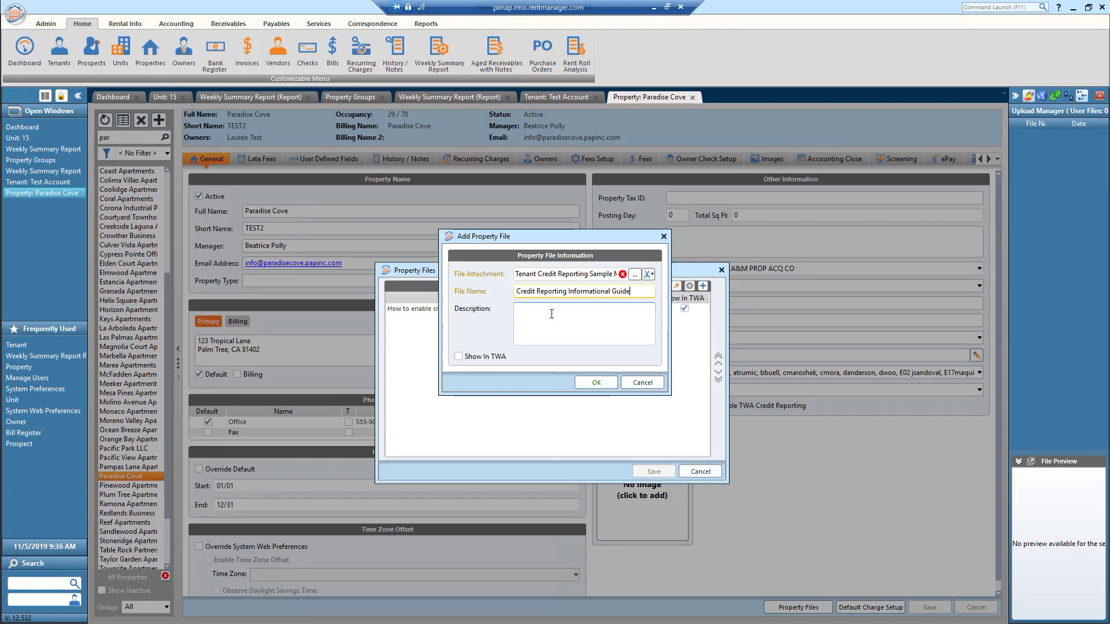
pyautogui.write('Click here to learn ')
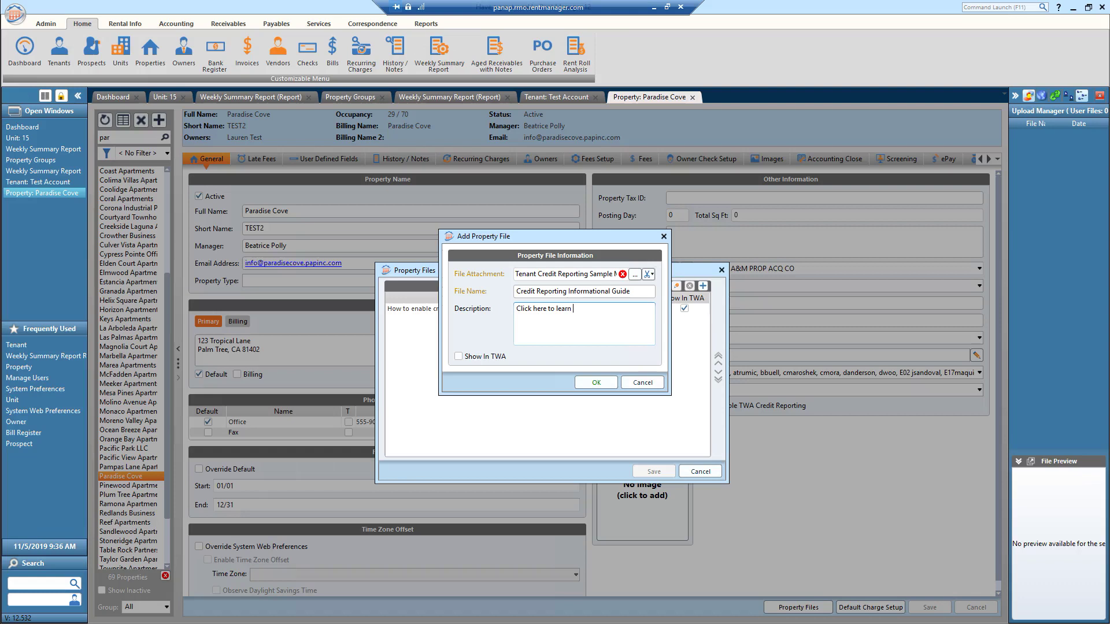
pyautogui.write('more about')
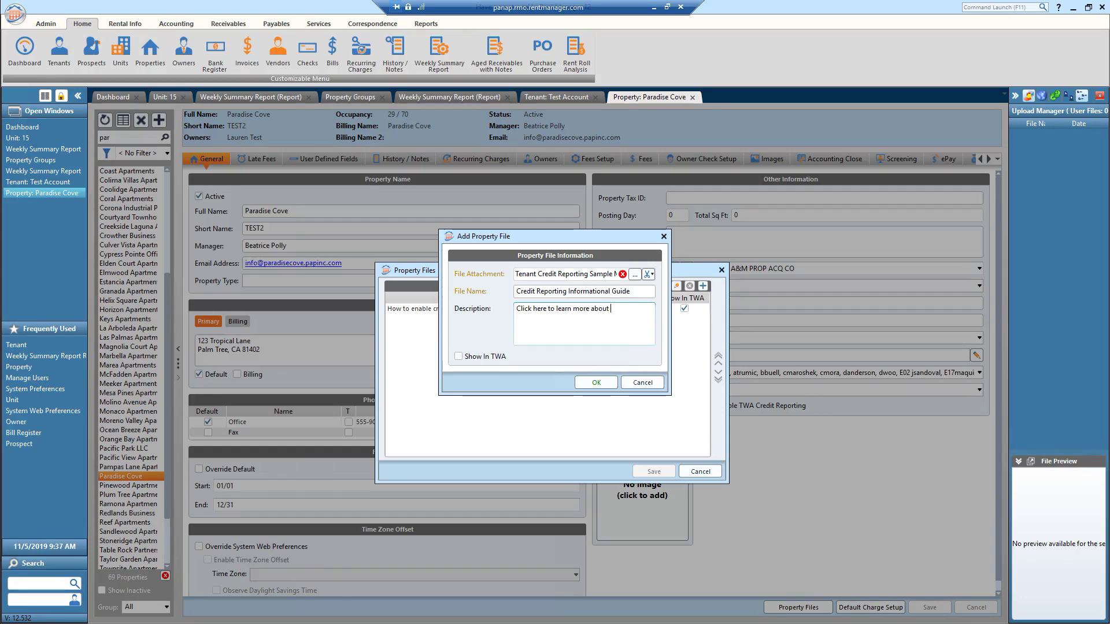
pyautogui.write(' credit reporting!')
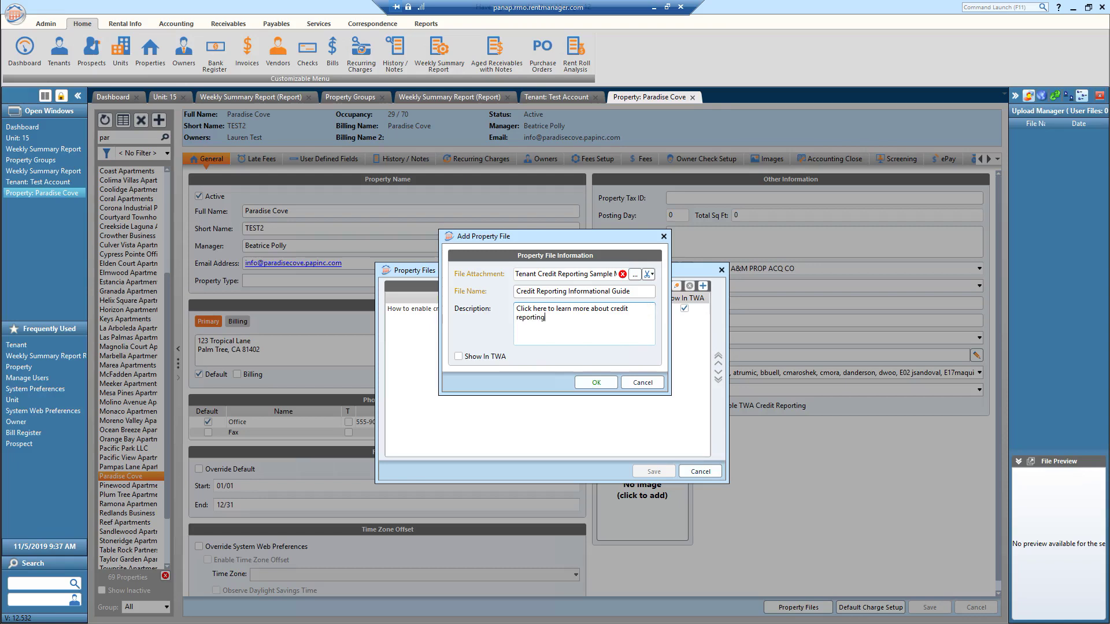
pyautogui.click(470, 359)
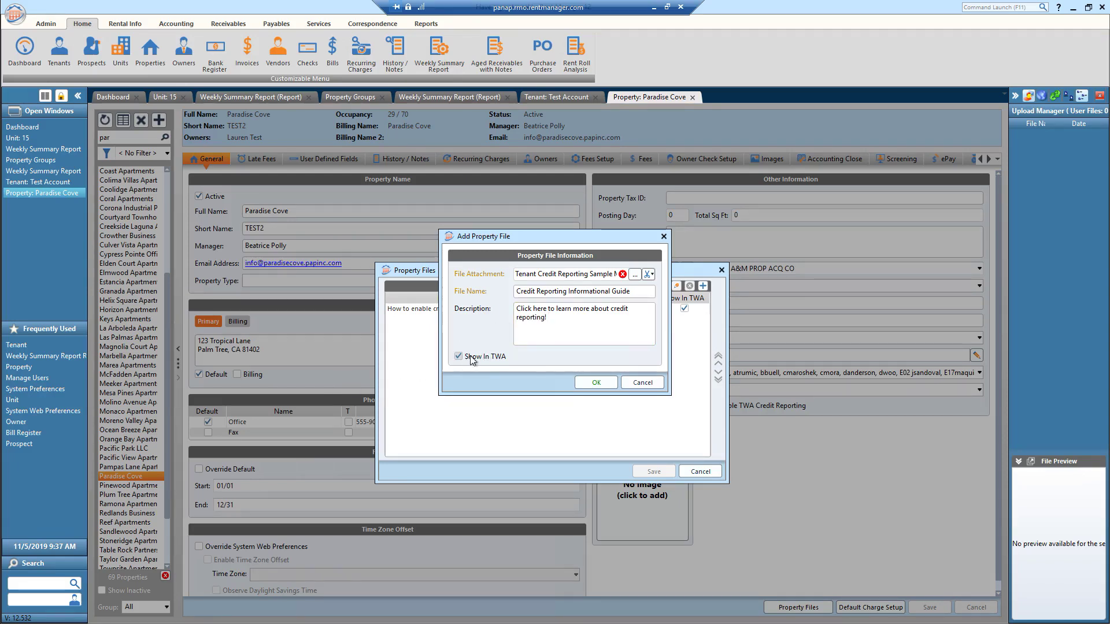
# Confirm the new file, save the Property Files list, and switch to Chrome
pyautogui.click(584, 383)
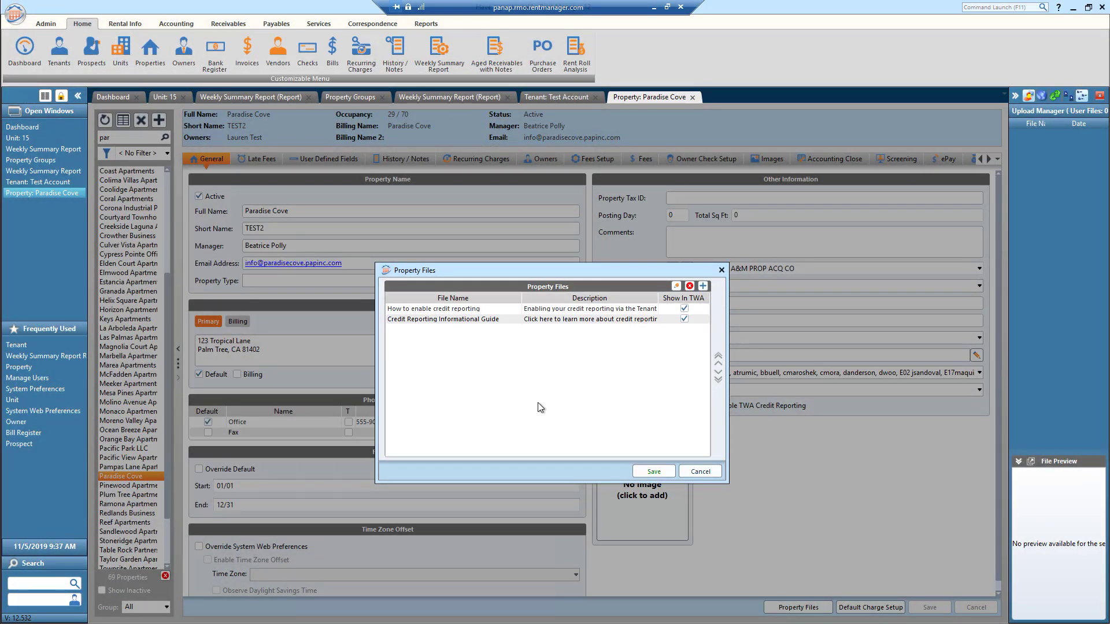
pyautogui.click(637, 473)
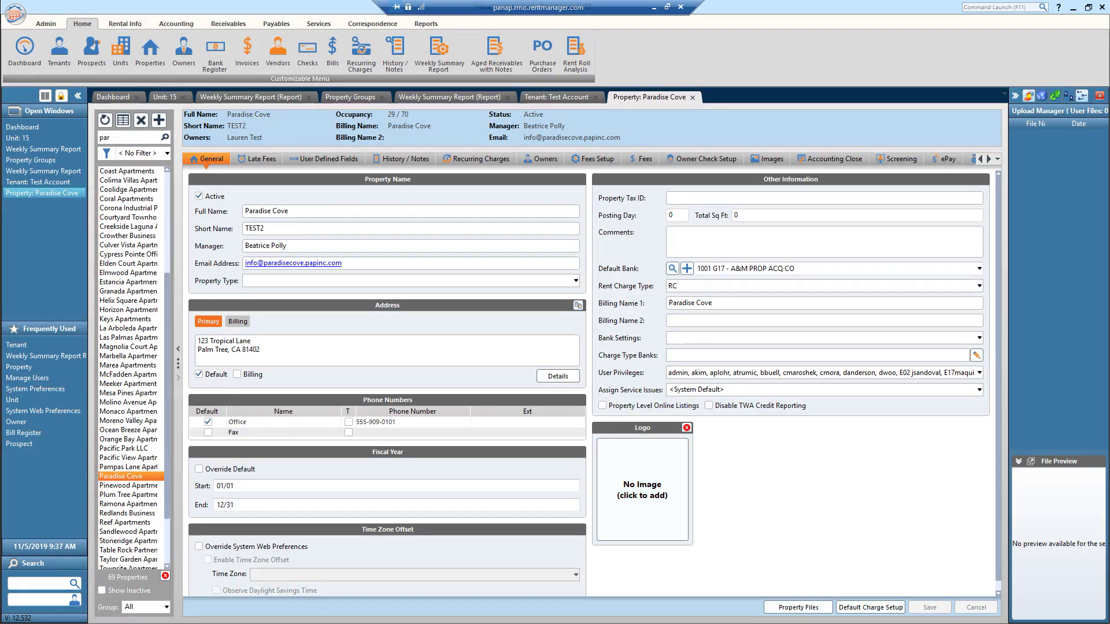
pyautogui.hotkey('alt', 'Tab')
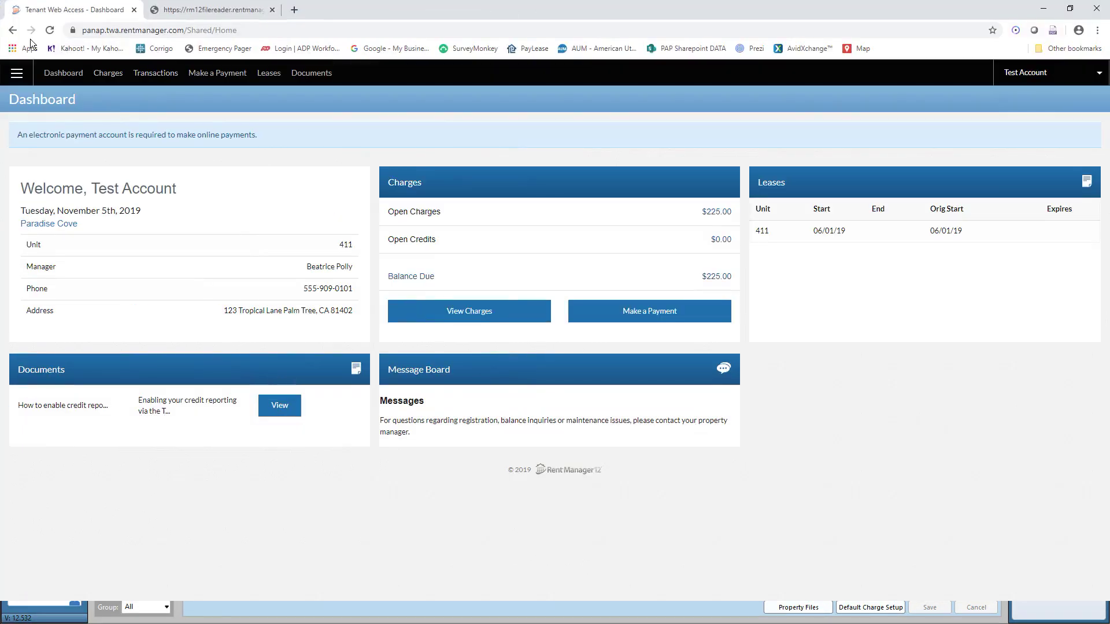
# Reload the Tenant Web Access dashboard and view the new Credit Reporting Informational Guide
pyautogui.click(49, 29)
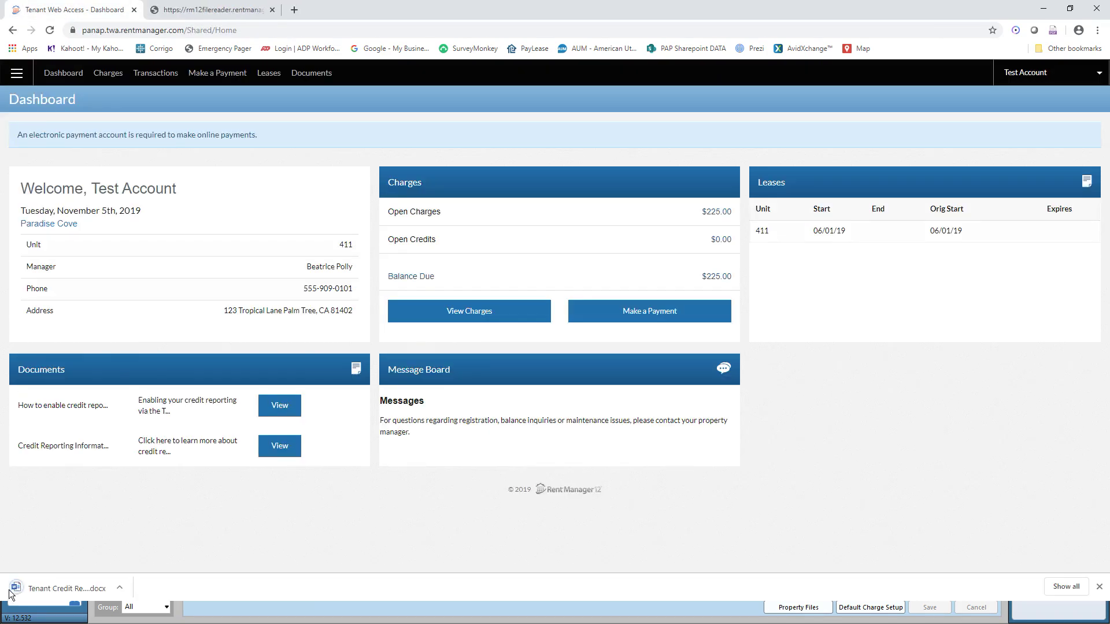
pyautogui.click(12, 591)
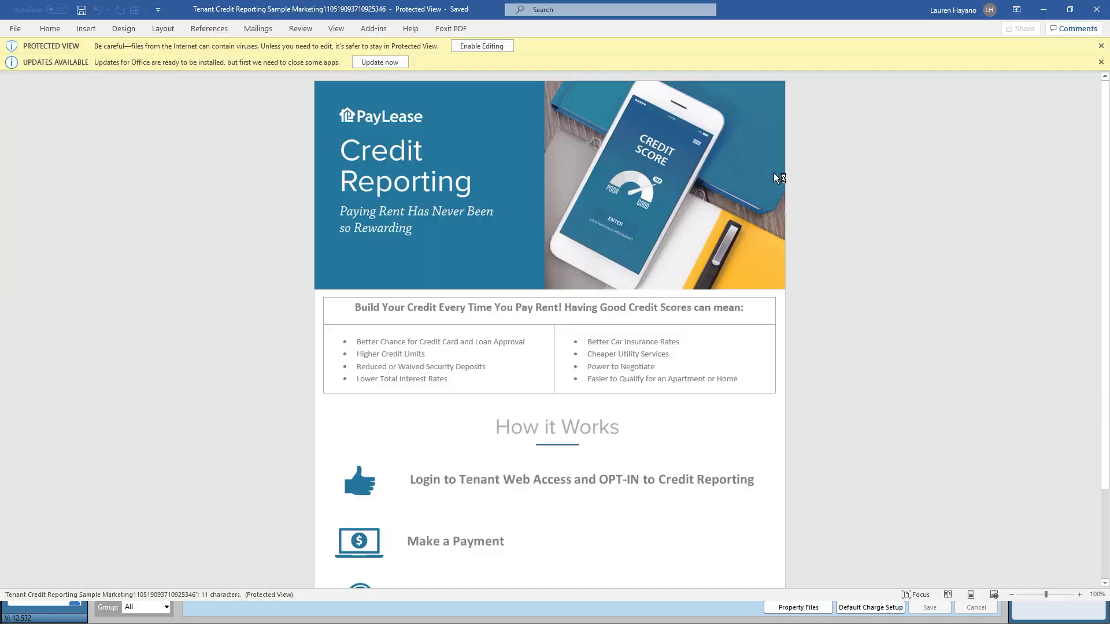
# Scroll through the credit reporting marketing flyer in Word, then close it
pyautogui.scroll(-3, 775, 178)
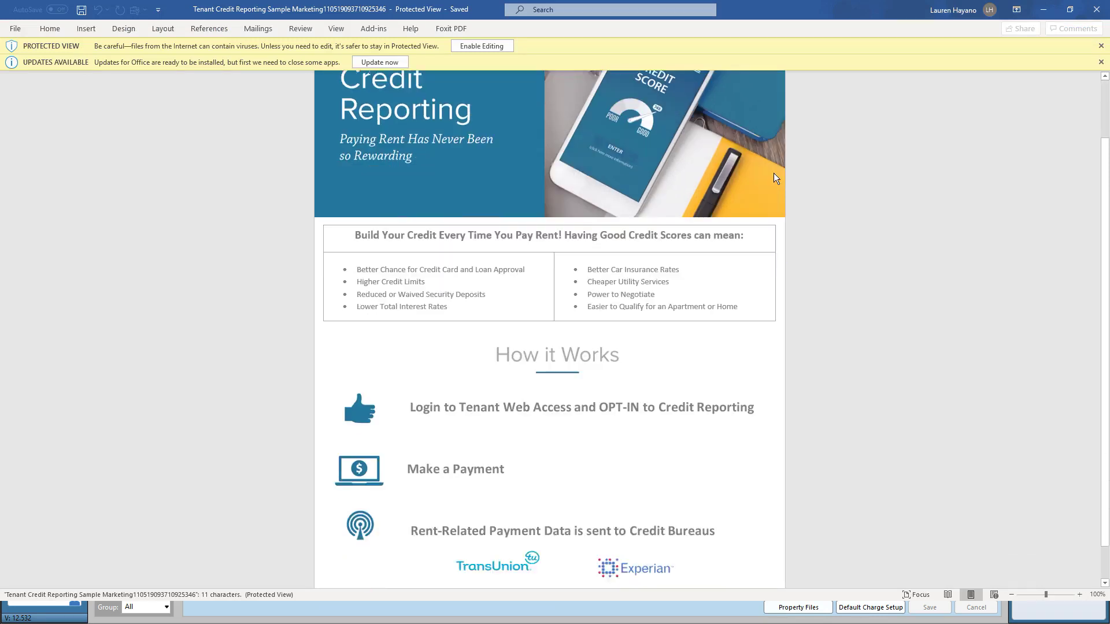
pyautogui.scroll(4, 775, 179)
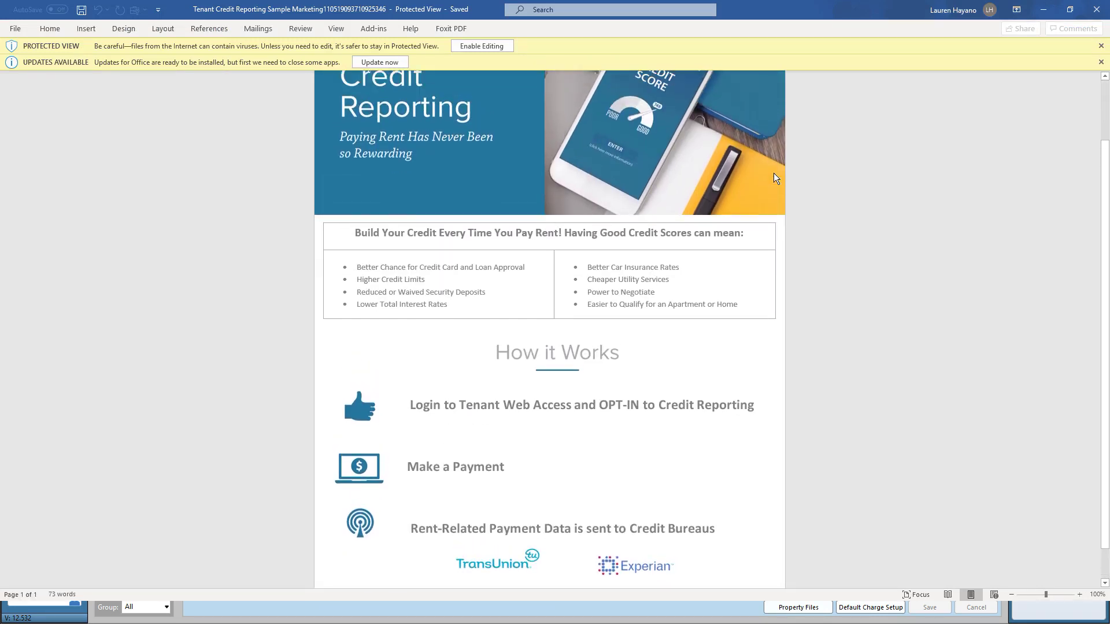
pyautogui.scroll(-4, 775, 178)
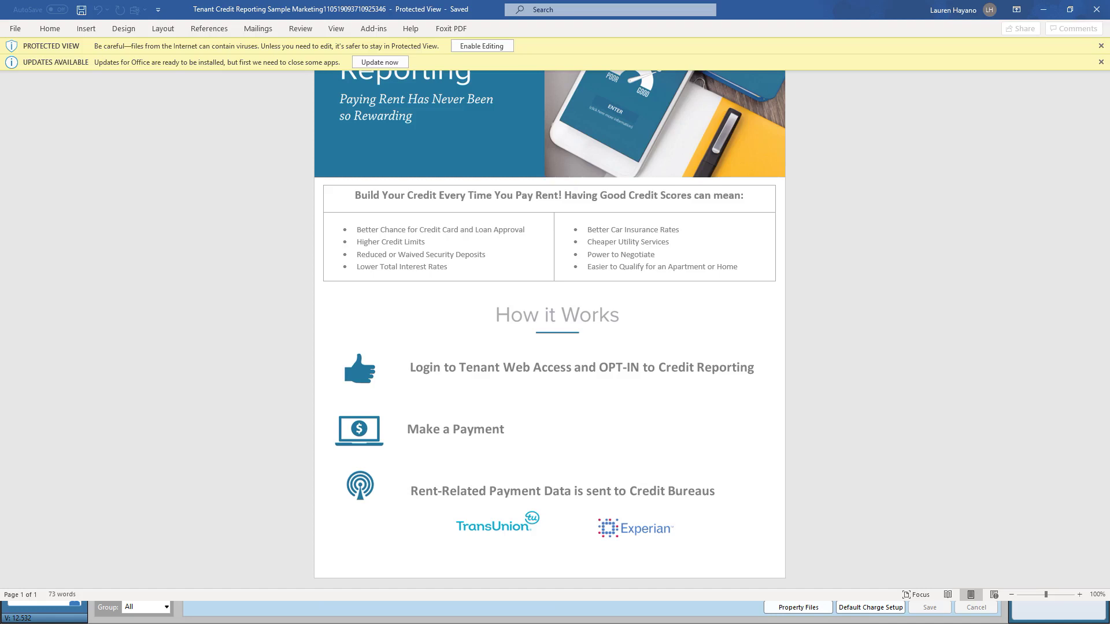
pyautogui.click(1099, 16)
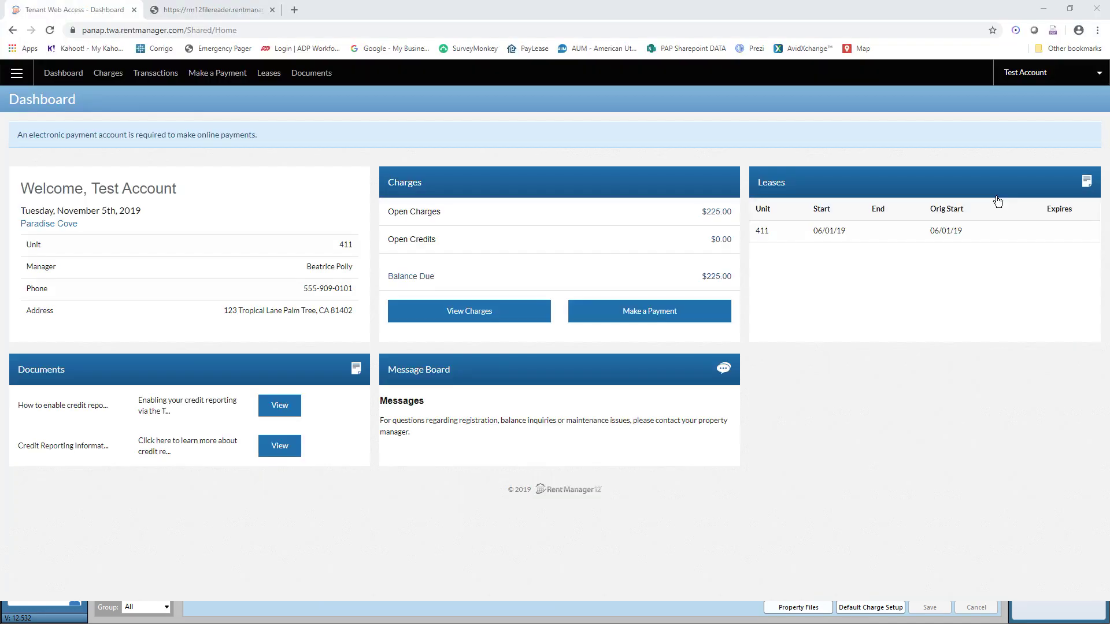